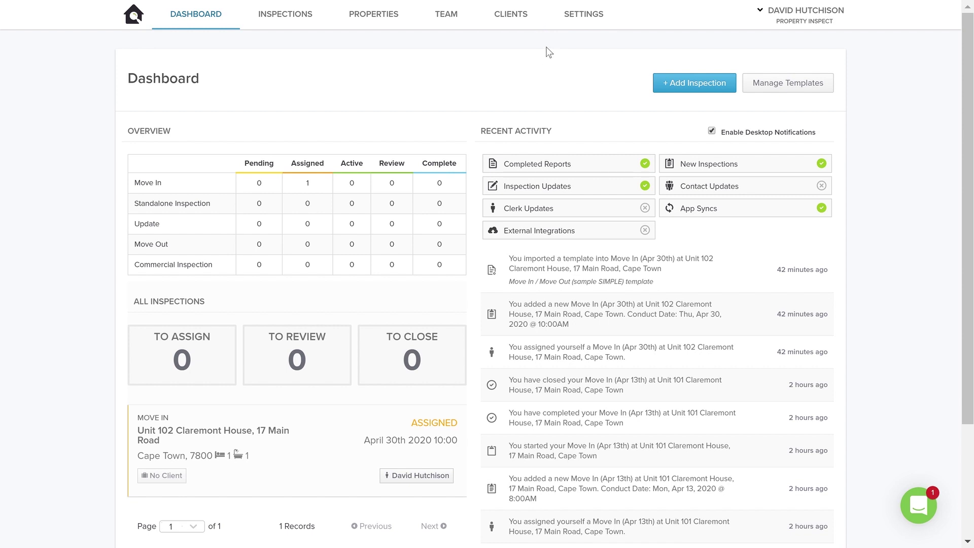
Open the Dictionary settings and look through the Rooms, Items, Descriptions and Conditions term lists
{"action": "left_click", "coordinate": [582, 20]}
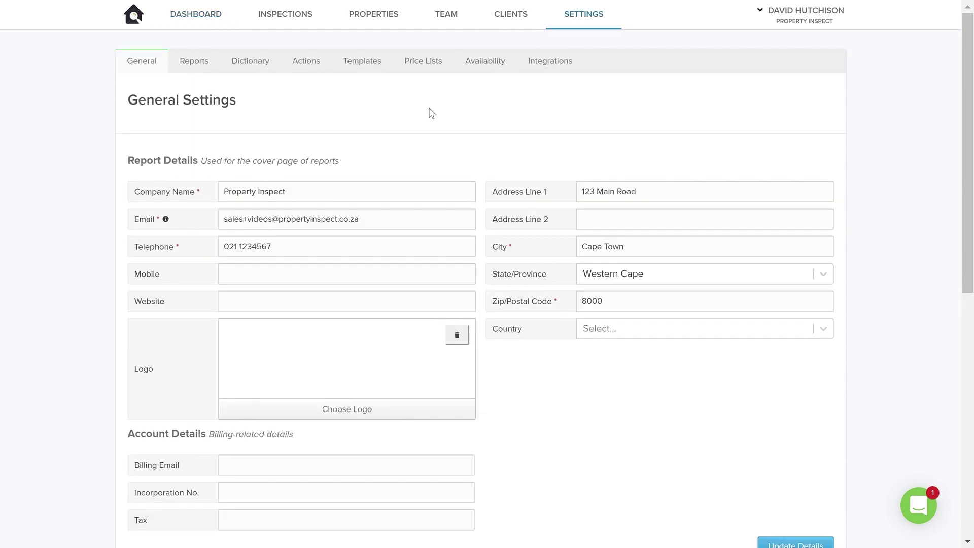
{"action": "left_click", "coordinate": [256, 62]}
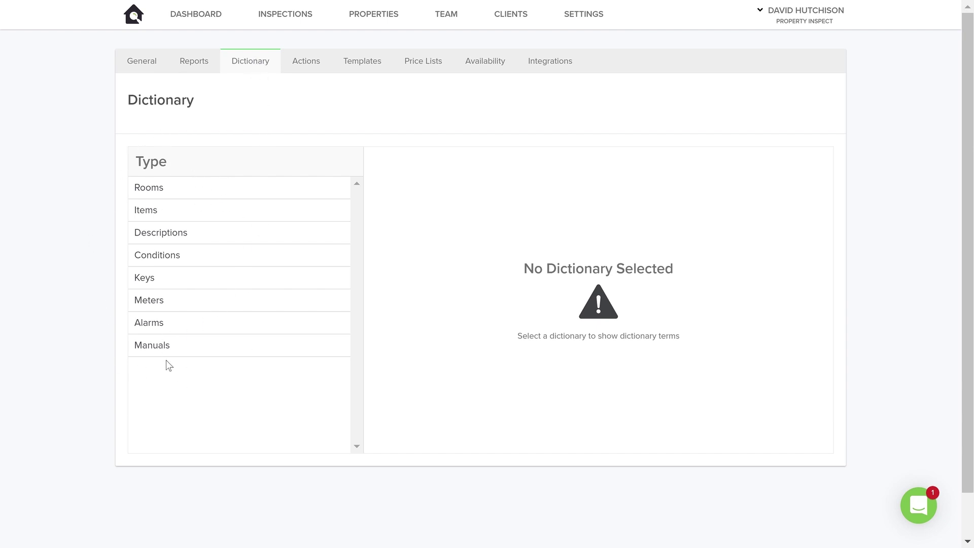
{"action": "left_click", "coordinate": [165, 196]}
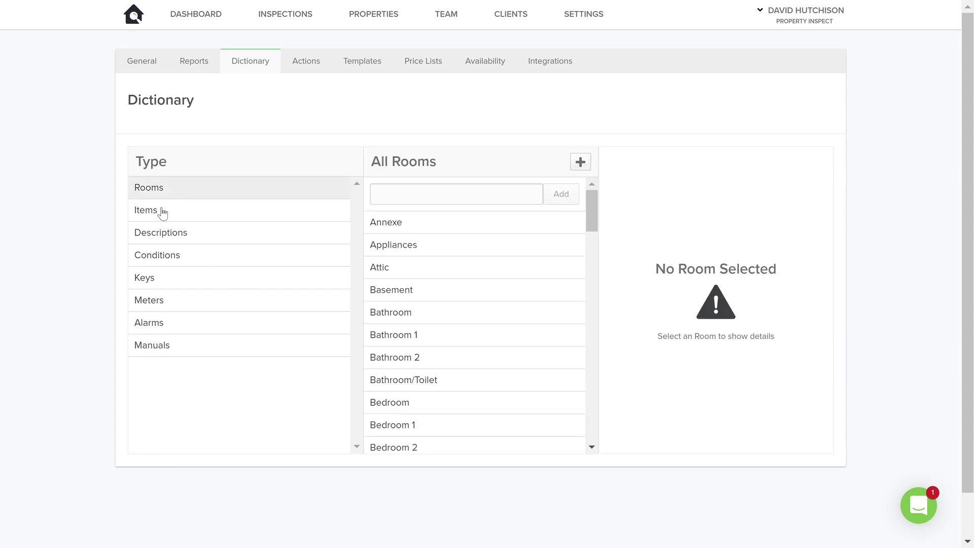
{"action": "left_click", "coordinate": [161, 210]}
{"action": "left_click", "coordinate": [162, 232]}
{"action": "left_click", "coordinate": [162, 259]}
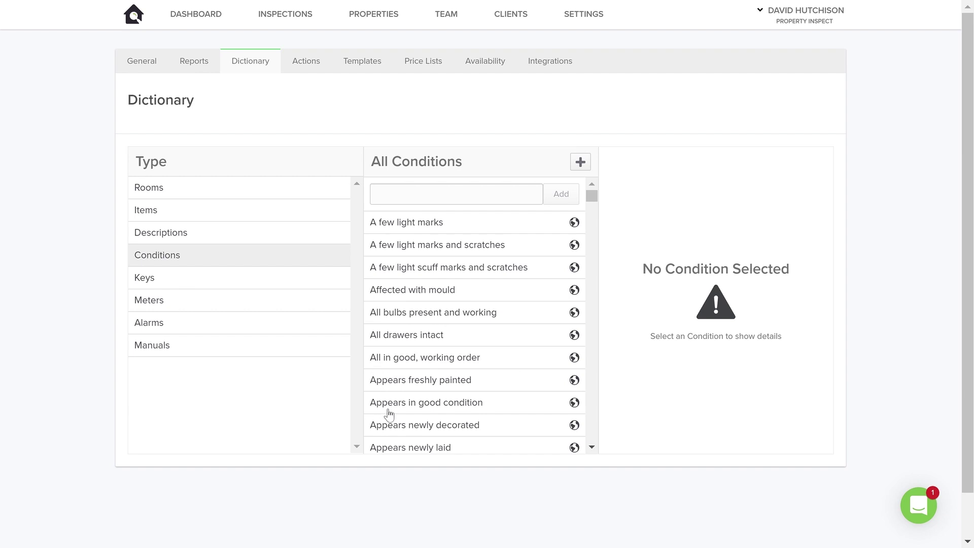
{"action": "scroll", "coordinate": [418, 345], "scroll_direction": "down", "scroll_amount": 3}
{"action": "scroll", "coordinate": [418, 345], "scroll_direction": "down", "scroll_amount": 8}
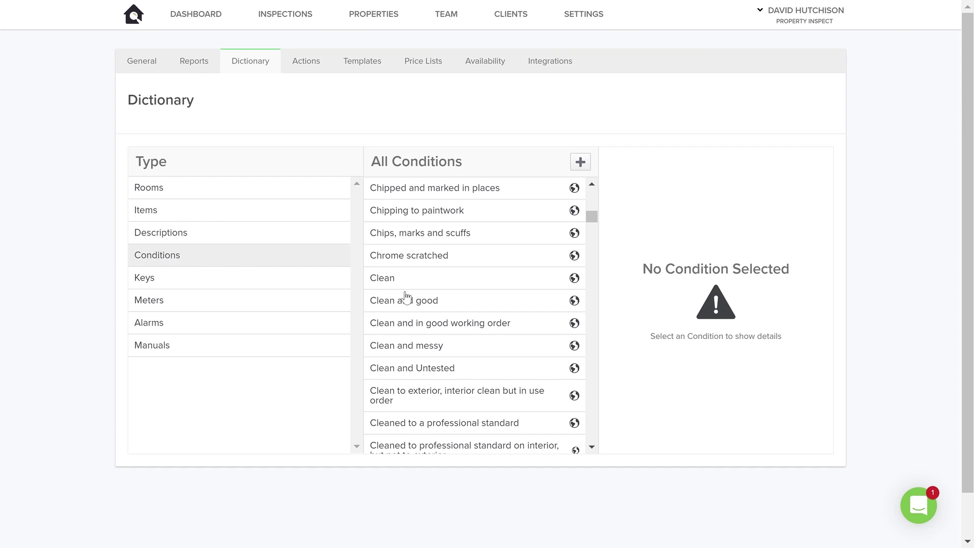
Delete the condition "A few light marks" from the Conditions dictionary
{"action": "scroll", "coordinate": [405, 350], "scroll_direction": "up", "scroll_amount": 10}
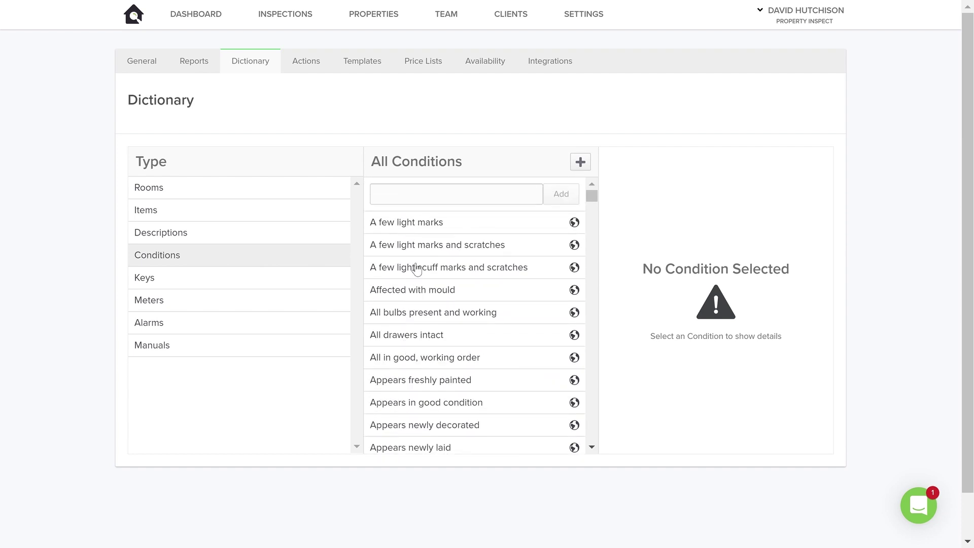
{"action": "left_click", "coordinate": [441, 223]}
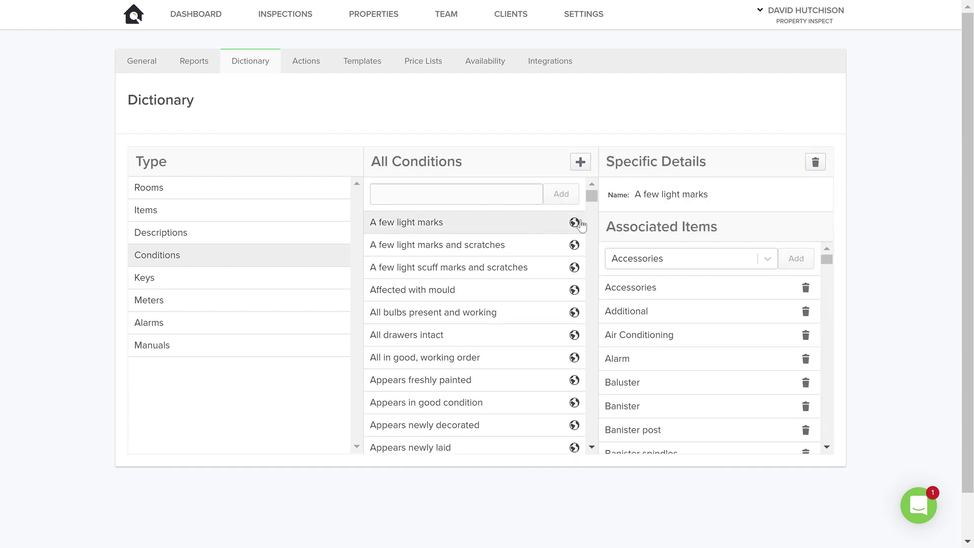
{"action": "left_click", "coordinate": [815, 161]}
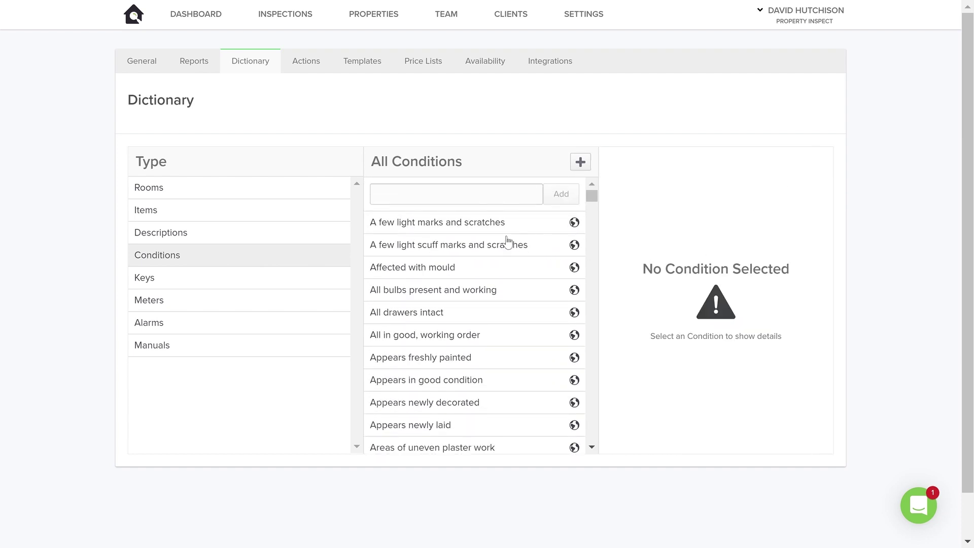
Review the remaining terms in the Conditions dictionary and compare them with the Descriptions dictionary
{"action": "left_click", "coordinate": [455, 203]}
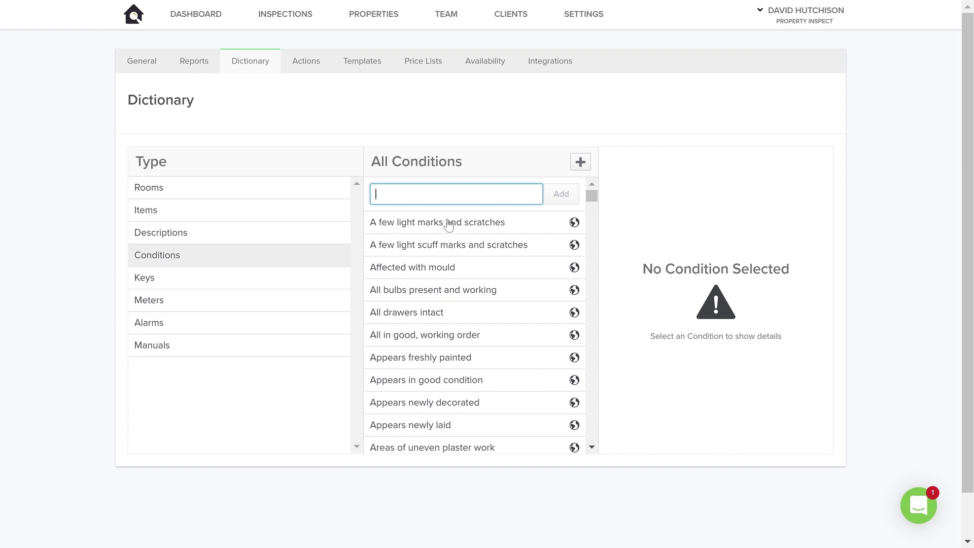
{"action": "scroll", "coordinate": [447, 228], "scroll_direction": "down", "scroll_amount": 15}
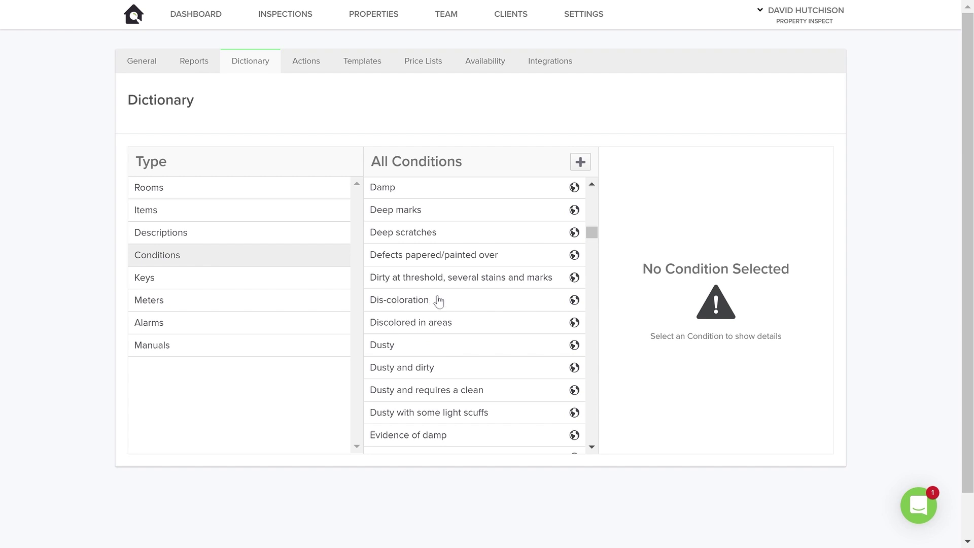
{"action": "scroll", "coordinate": [479, 293], "scroll_direction": "up", "scroll_amount": 1}
{"action": "scroll", "coordinate": [479, 294], "scroll_direction": "up", "scroll_amount": 5}
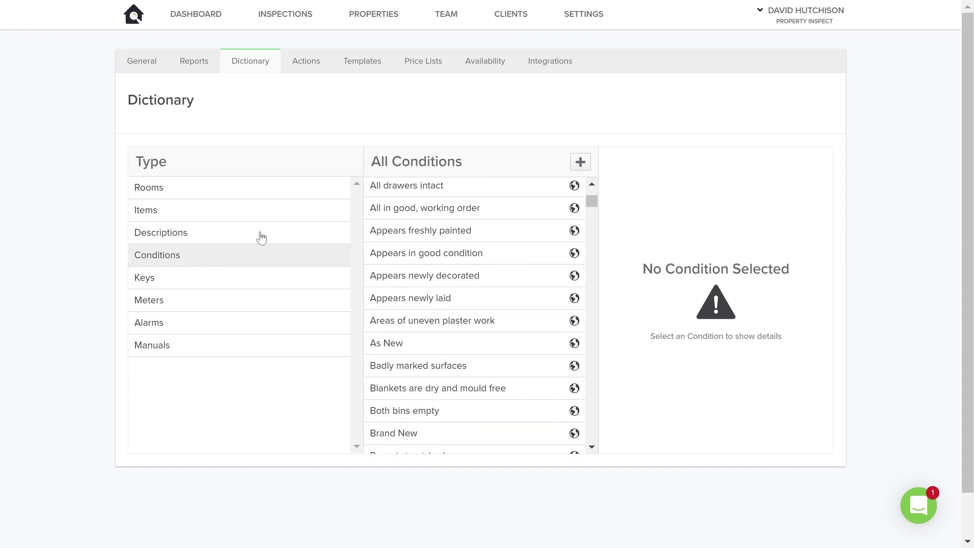
{"action": "left_click", "coordinate": [208, 237]}
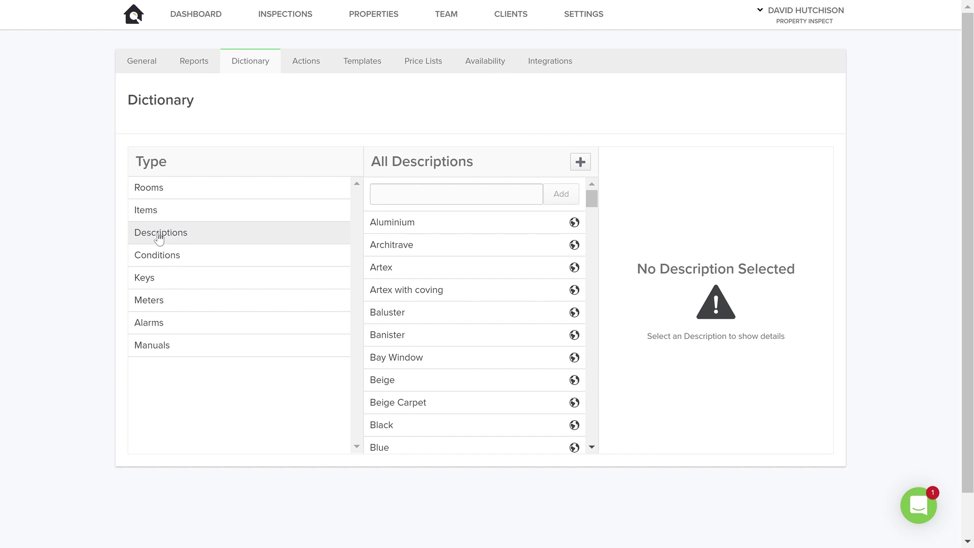
{"action": "left_click", "coordinate": [158, 258]}
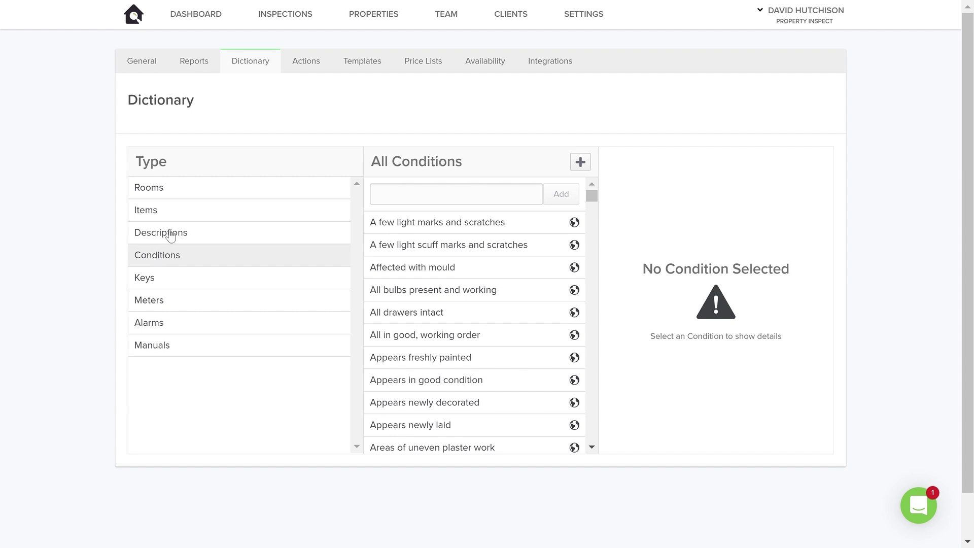
{"action": "left_click", "coordinate": [168, 234]}
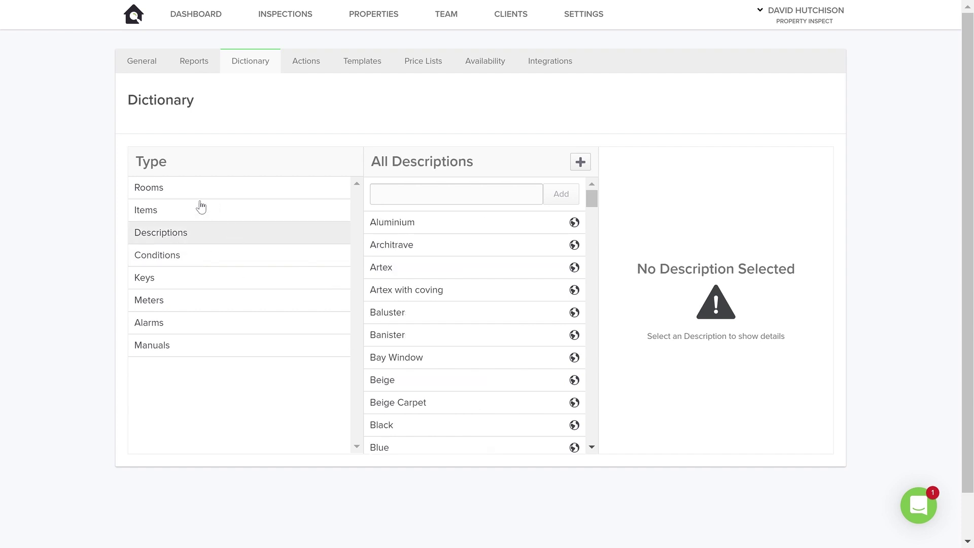
Look through the Items dictionary and show the rooms associated with the Cabinet item
{"action": "left_click", "coordinate": [158, 211]}
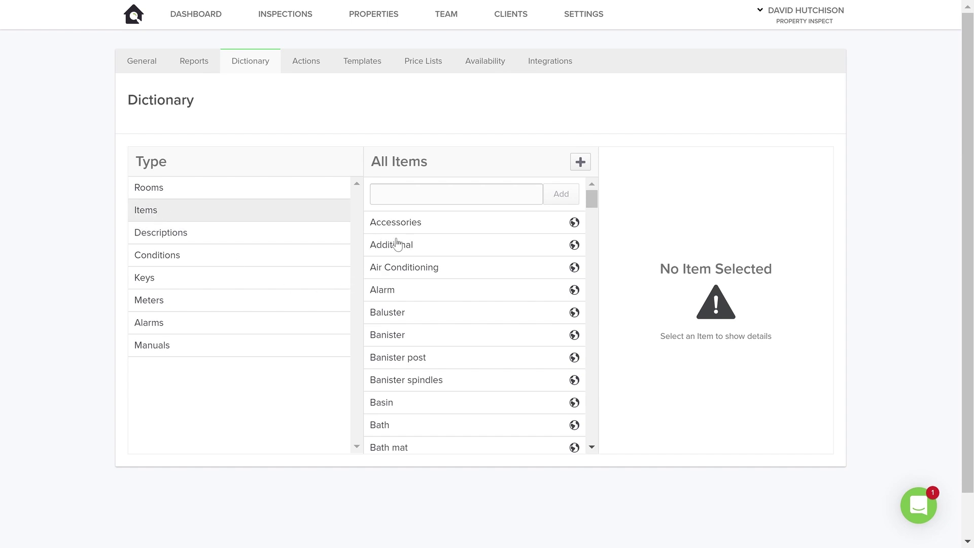
{"action": "scroll", "coordinate": [427, 279], "scroll_direction": "down", "scroll_amount": 10}
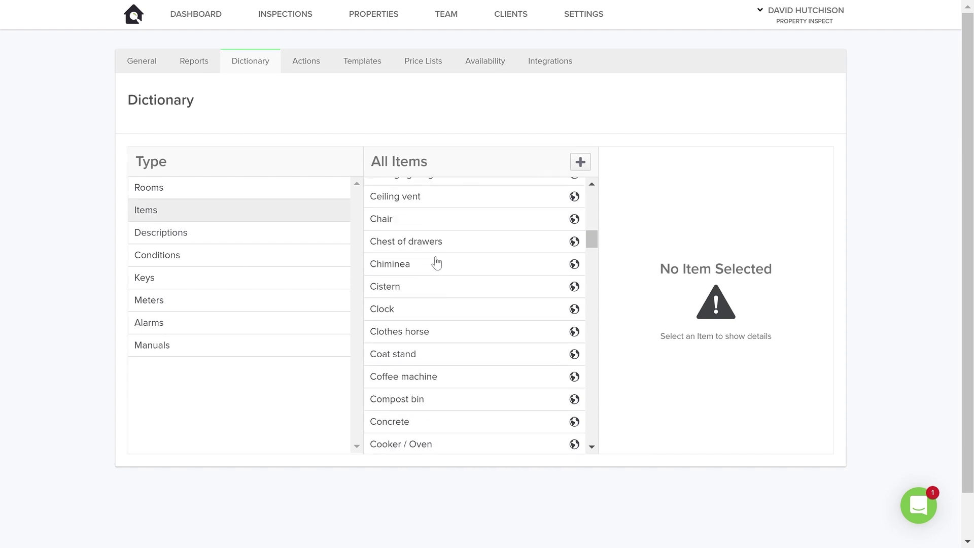
{"action": "scroll", "coordinate": [436, 264], "scroll_direction": "down", "scroll_amount": 5}
{"action": "scroll", "coordinate": [437, 263], "scroll_direction": "down", "scroll_amount": 8}
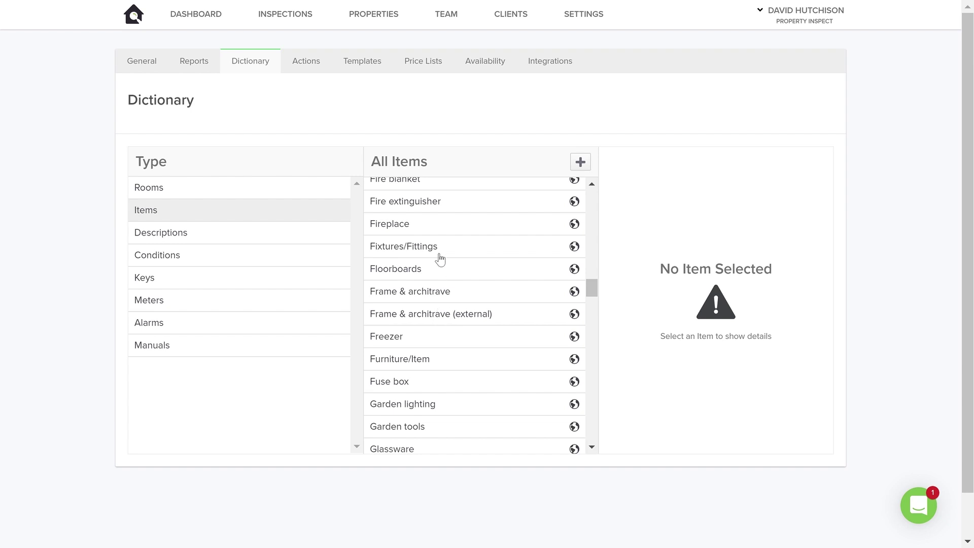
{"action": "scroll", "coordinate": [430, 314], "scroll_direction": "up", "scroll_amount": 7}
{"action": "scroll", "coordinate": [431, 315], "scroll_direction": "up", "scroll_amount": 10}
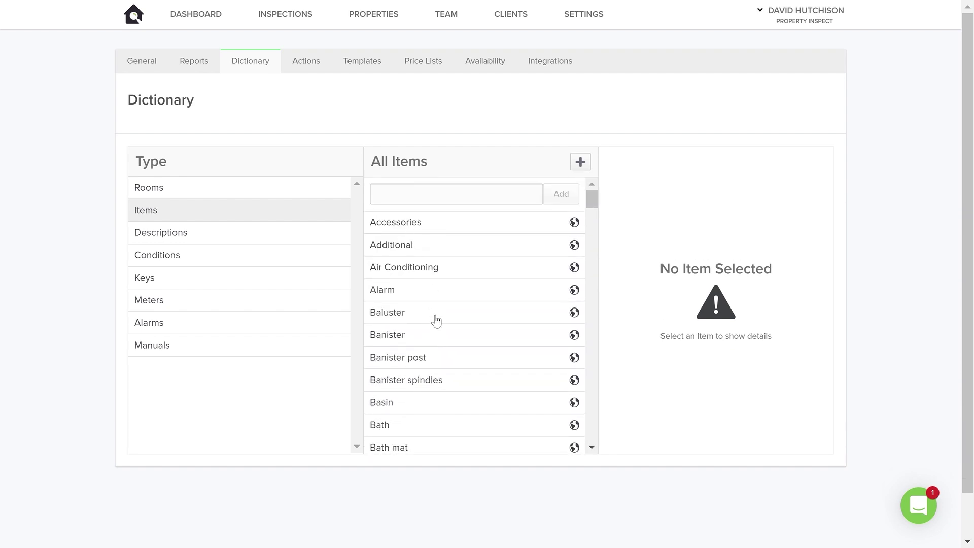
{"action": "scroll", "coordinate": [435, 321], "scroll_direction": "down", "scroll_amount": 5}
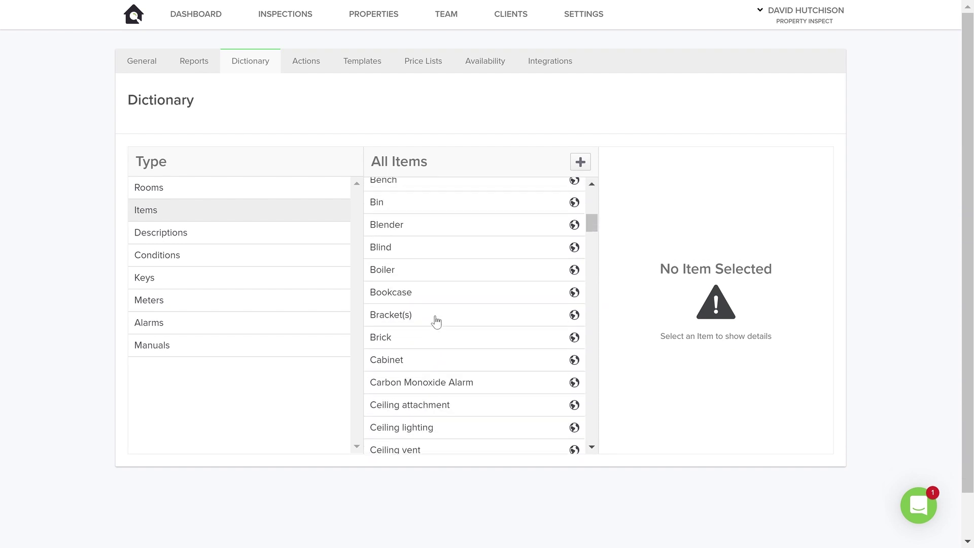
{"action": "left_click", "coordinate": [409, 365]}
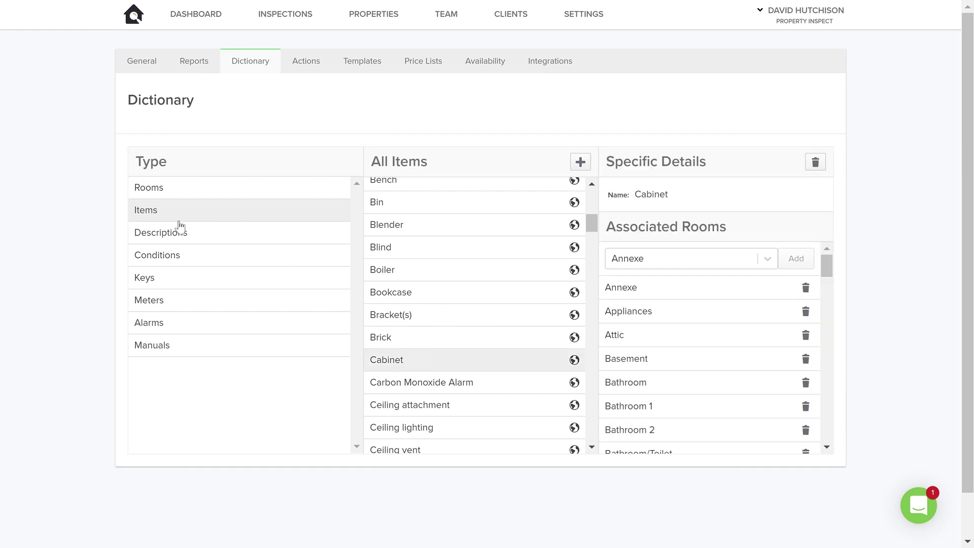
Examine the items associated with the condition "Affected with mould", then check the rooms associated with Cabinet
{"action": "left_click", "coordinate": [155, 259]}
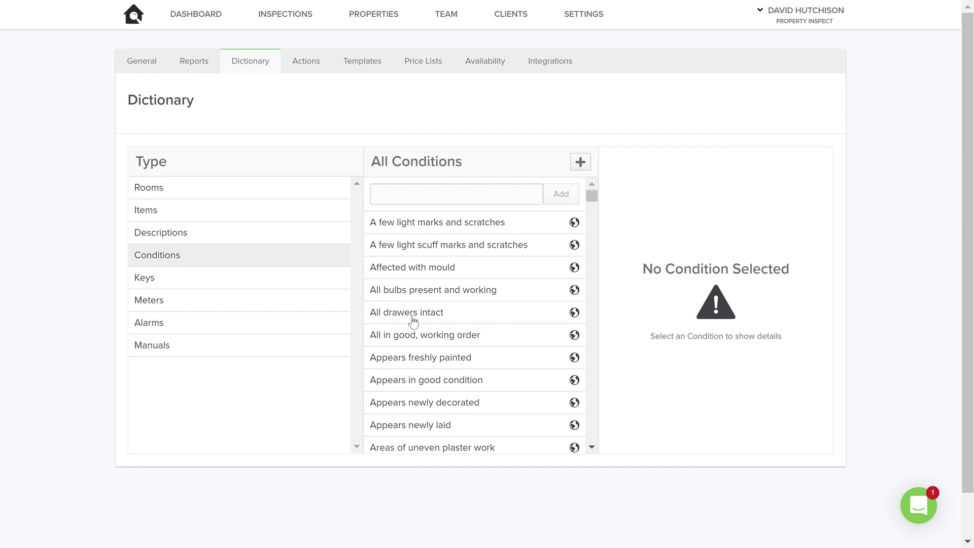
{"action": "left_click", "coordinate": [399, 271]}
{"action": "scroll", "coordinate": [662, 316], "scroll_direction": "down", "scroll_amount": 10}
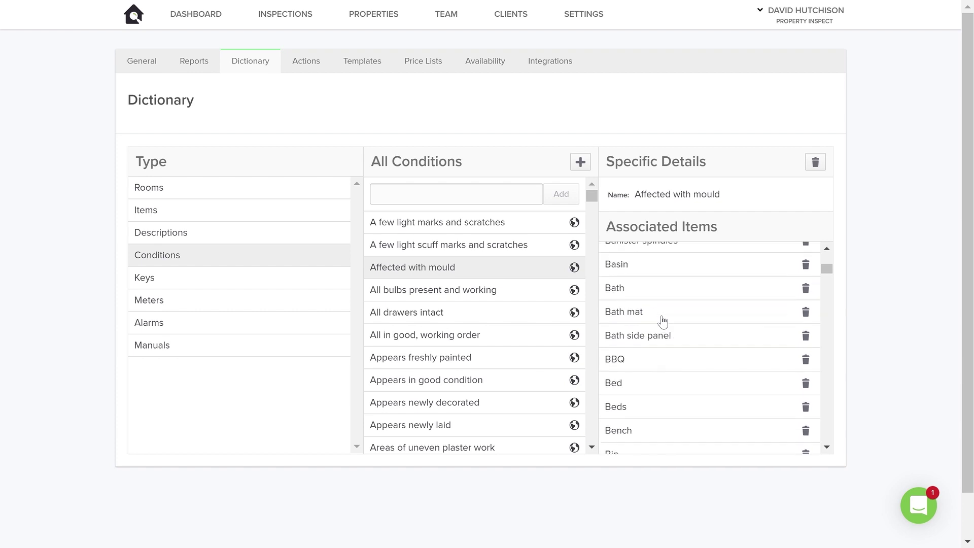
{"action": "left_click", "coordinate": [645, 332]}
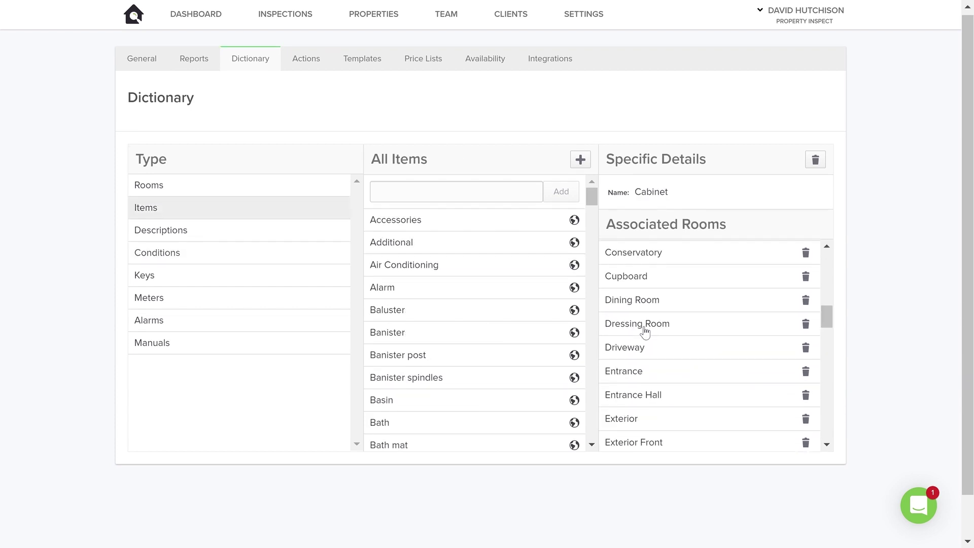
{"action": "scroll", "coordinate": [698, 242], "scroll_direction": "up", "scroll_amount": 3}
{"action": "scroll", "coordinate": [698, 243], "scroll_direction": "up", "scroll_amount": 3}
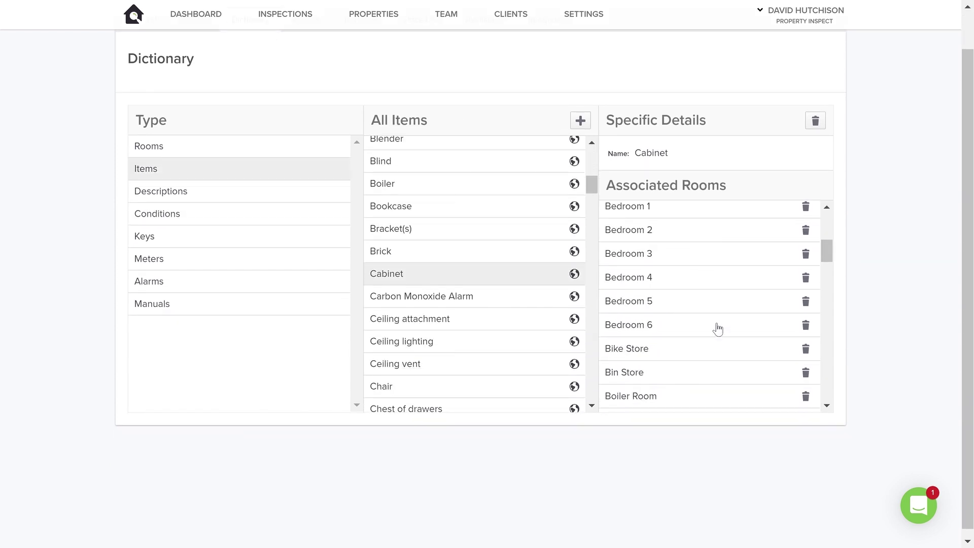
{"action": "scroll", "coordinate": [918, 320], "scroll_direction": "up", "scroll_amount": 2}
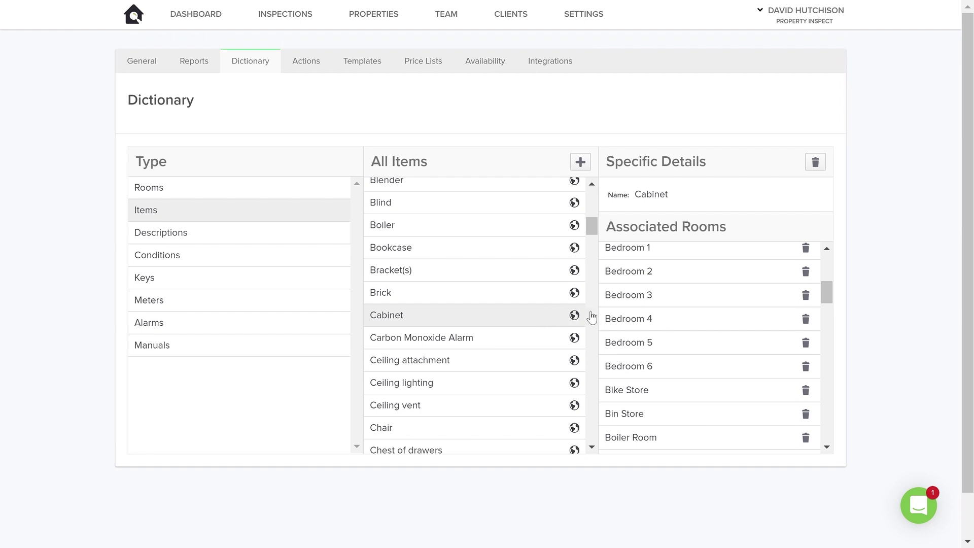
Associate the condition "Affected with mould" with the Cabinet item in the Conditions dictionary
{"action": "left_click", "coordinate": [245, 259]}
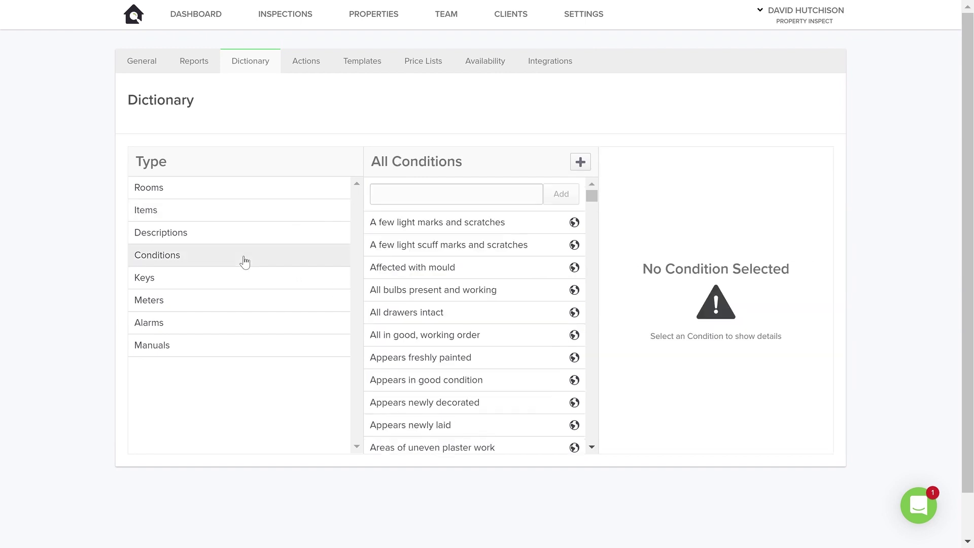
{"action": "left_click", "coordinate": [433, 268]}
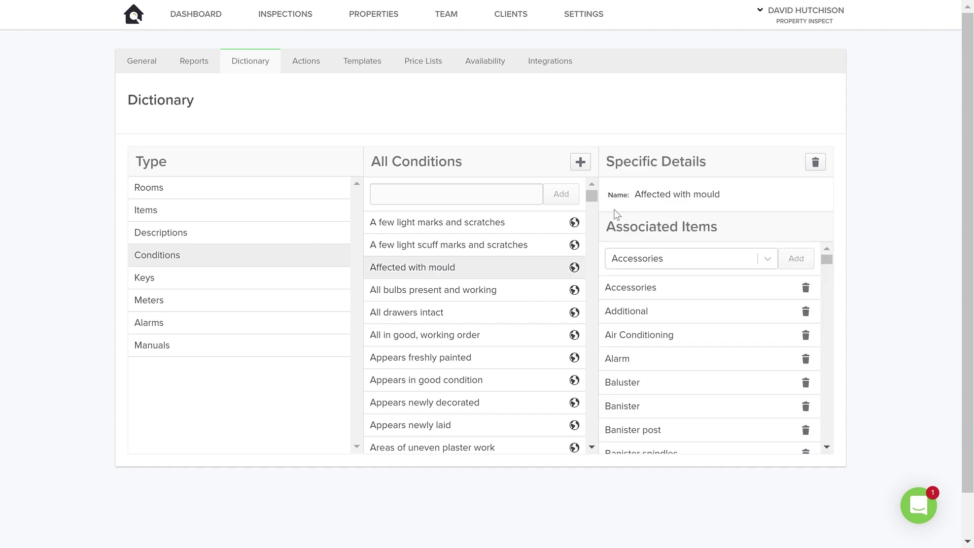
{"action": "left_click", "coordinate": [767, 259]}
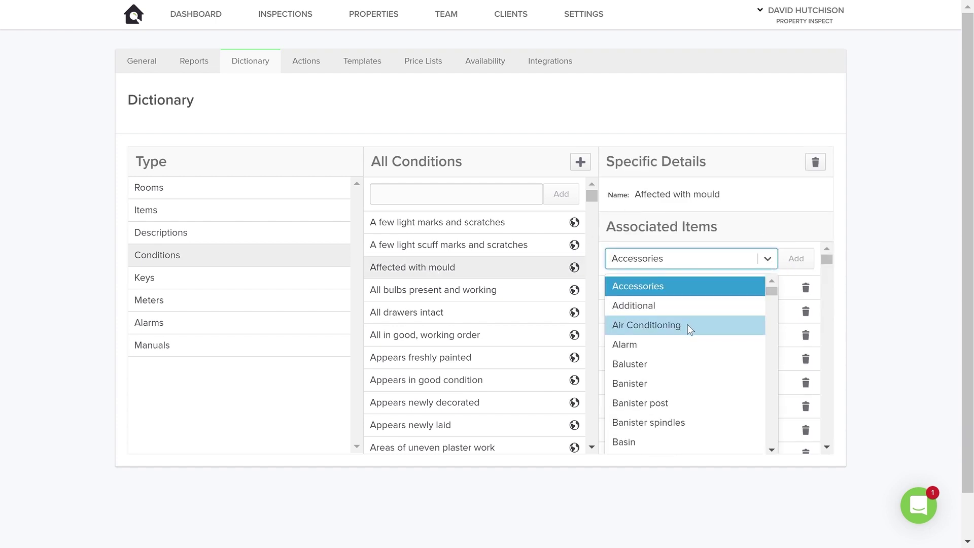
{"action": "scroll", "coordinate": [687, 325], "scroll_direction": "down", "scroll_amount": 3}
{"action": "scroll", "coordinate": [678, 339], "scroll_direction": "down", "scroll_amount": 2}
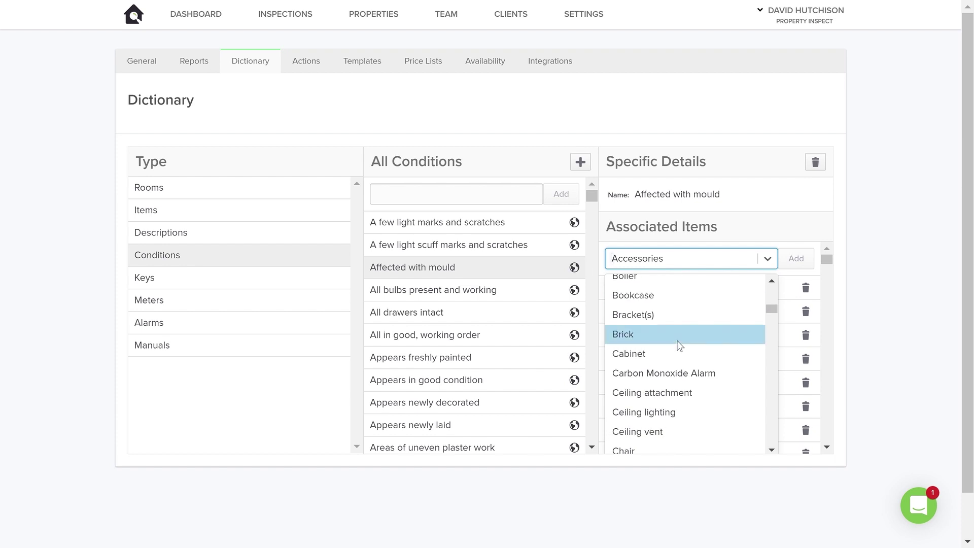
{"action": "left_click", "coordinate": [659, 354]}
{"action": "left_click", "coordinate": [798, 259]}
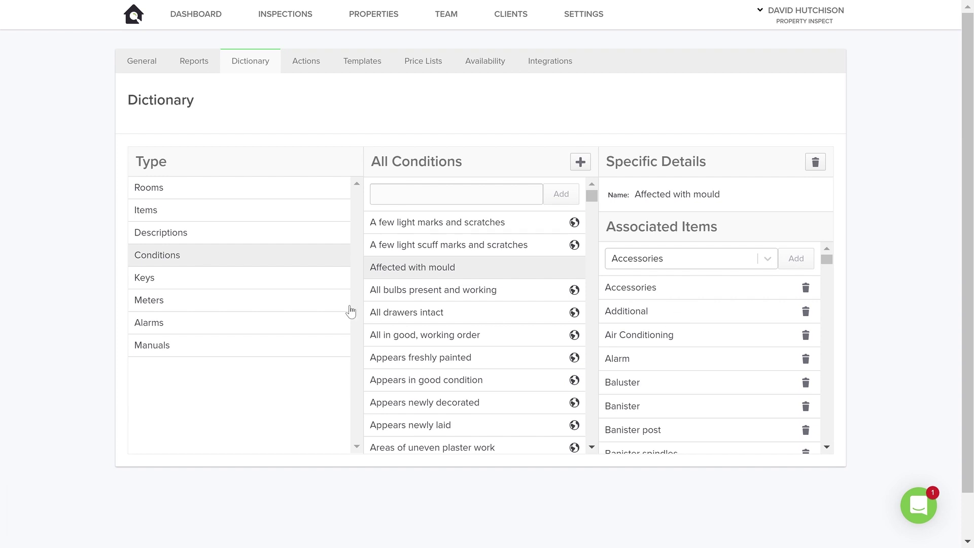
Associate the condition "All bulbs present and working" with the Cabinet item
{"action": "left_click", "coordinate": [400, 295]}
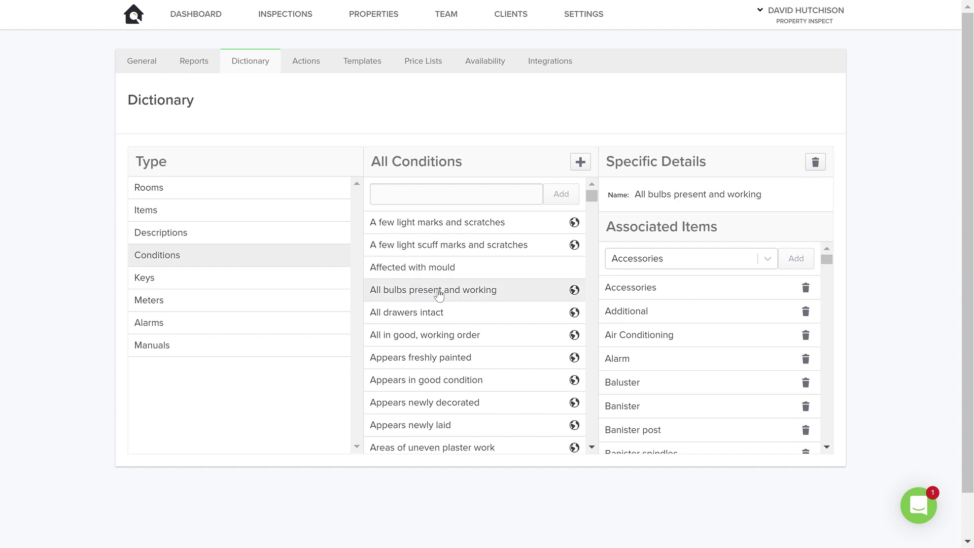
{"action": "left_click", "coordinate": [708, 261]}
{"action": "left_click", "coordinate": [767, 260]}
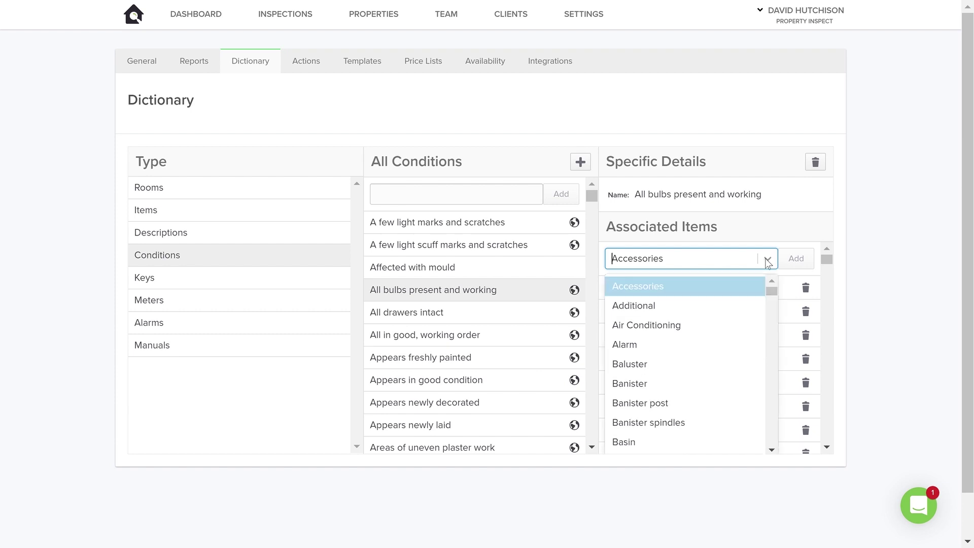
{"action": "scroll", "coordinate": [680, 385], "scroll_direction": "down", "scroll_amount": 5}
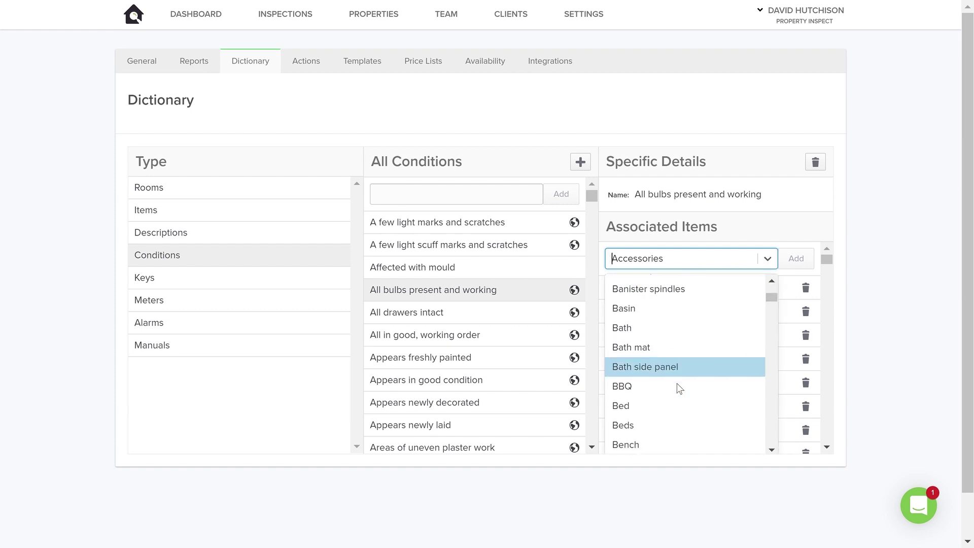
{"action": "scroll", "coordinate": [676, 382], "scroll_direction": "down", "scroll_amount": 3}
{"action": "left_click", "coordinate": [651, 354]}
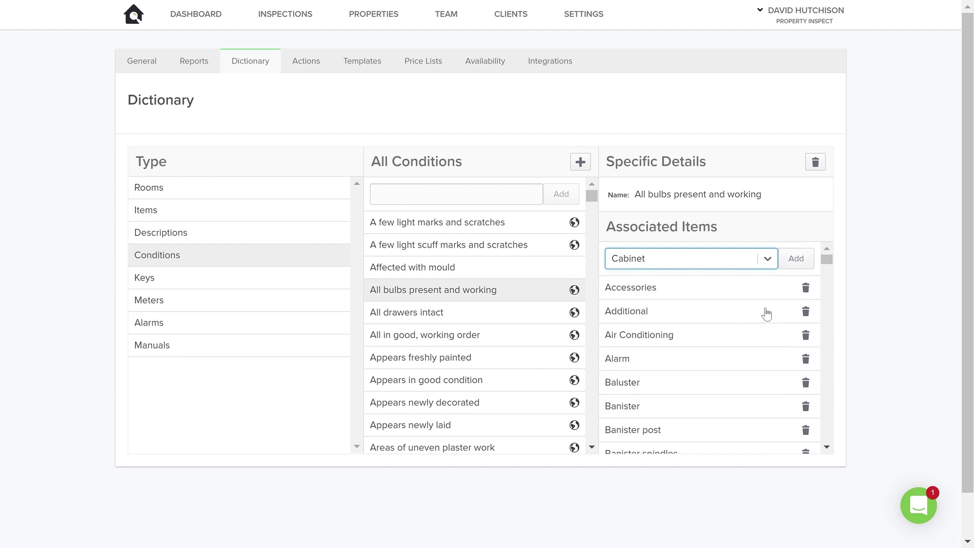
{"action": "left_click", "coordinate": [794, 260]}
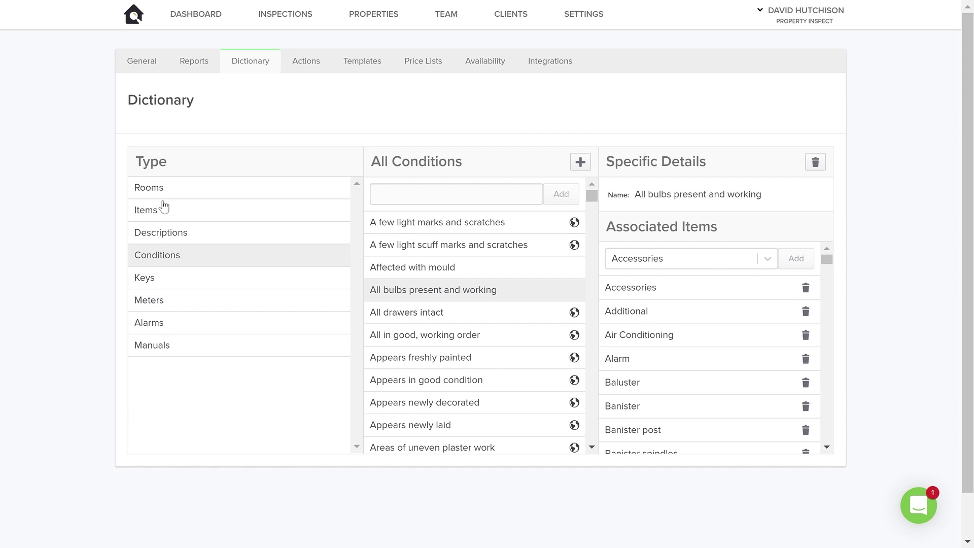
View the Descriptions dictionary, then show the rooms associated with the Accessories item in the Items dictionary
{"action": "left_click", "coordinate": [173, 240]}
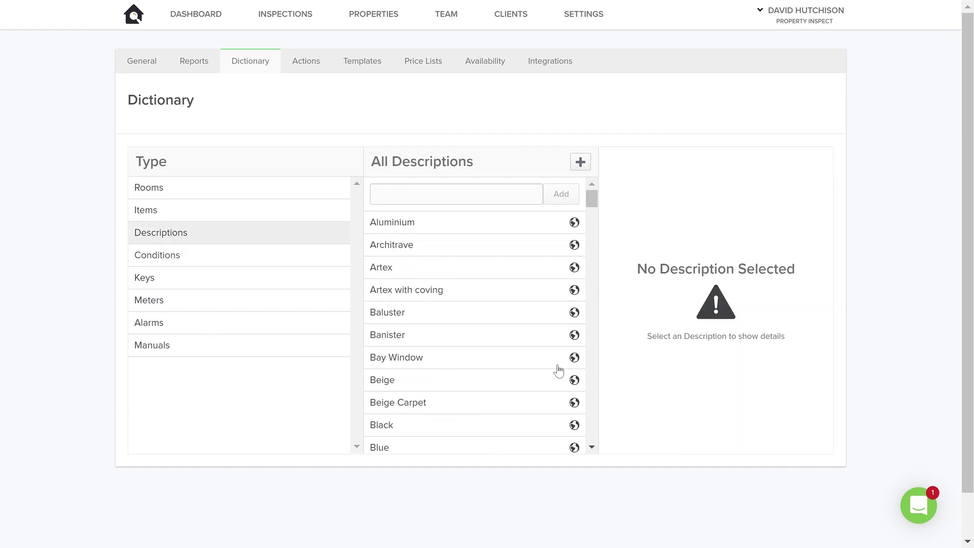
{"action": "left_click", "coordinate": [156, 216]}
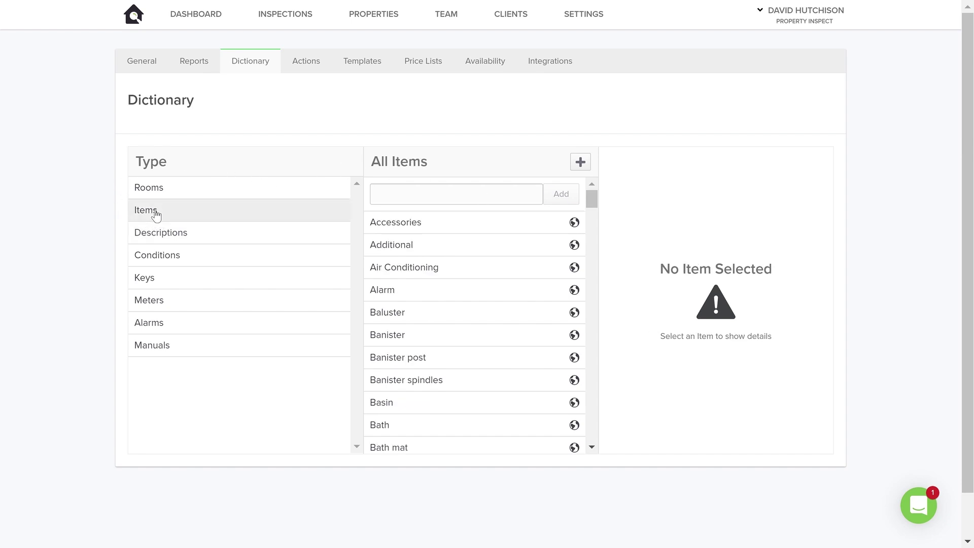
{"action": "left_click", "coordinate": [446, 229]}
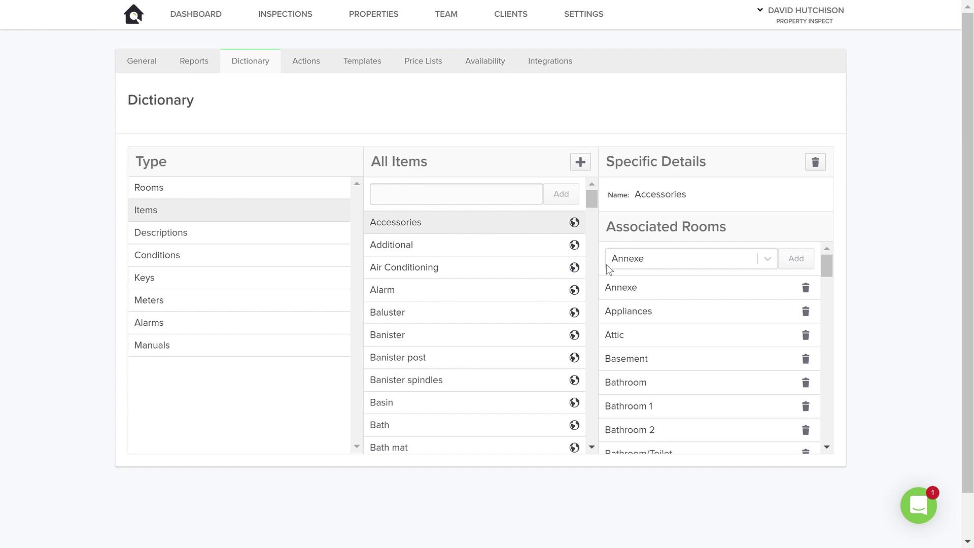